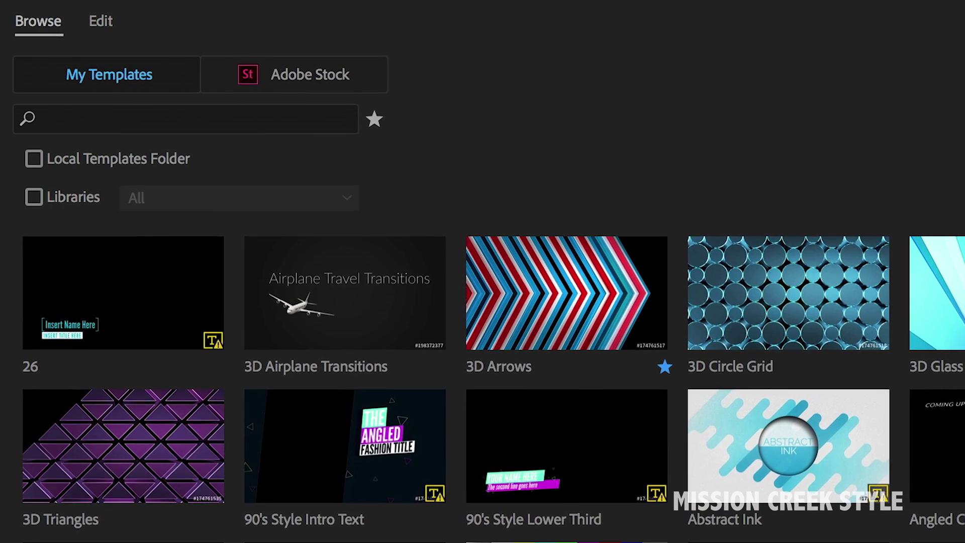
# Search templates for travel, clear the search, and star 3D Airplane Transitions as a favourite.
pyautogui.click(87, 120)
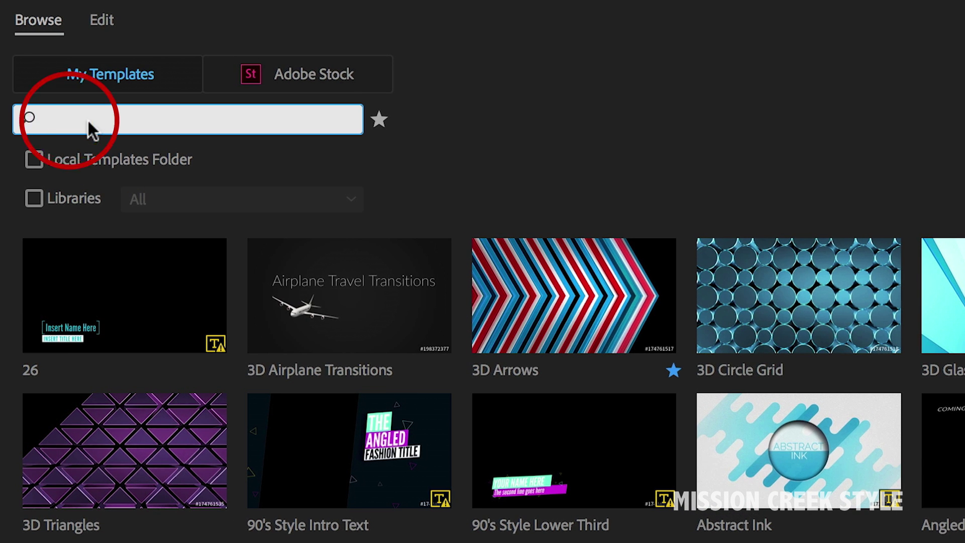
pyautogui.write('travel')
pyautogui.press('Return')
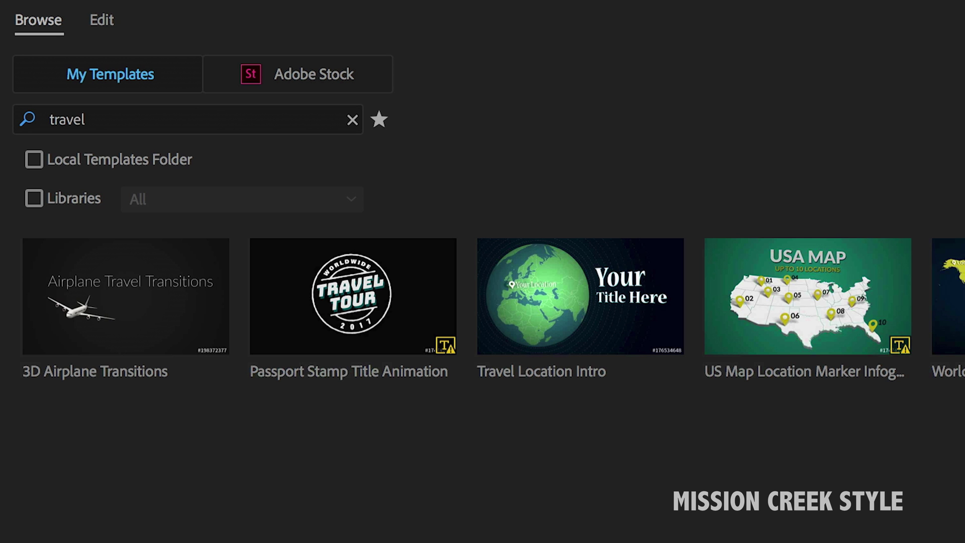
pyautogui.click(350, 114)
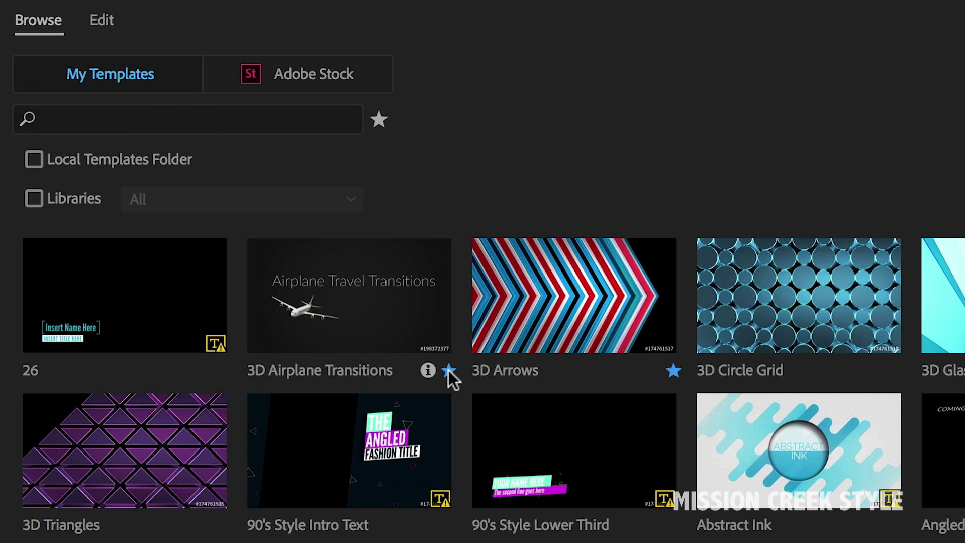
pyautogui.click(449, 370)
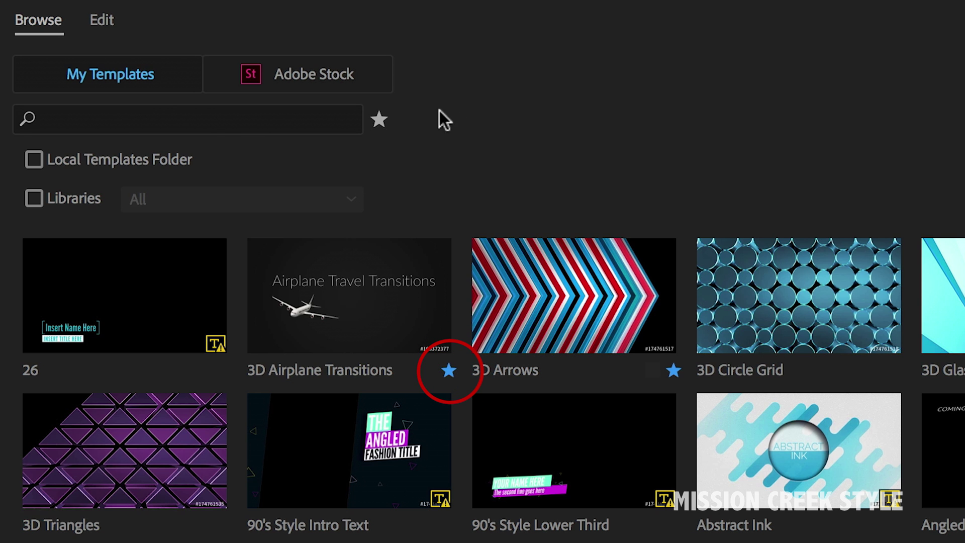
# Toggle the Favourites and Libraries filters, then view the 3D Airplane Transitions details.
pyautogui.click(376, 116)
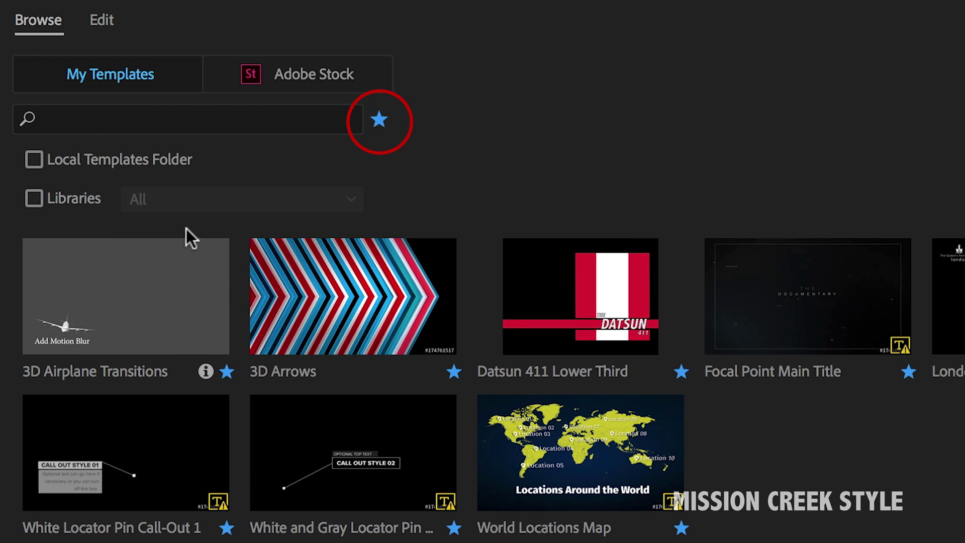
pyautogui.click(378, 119)
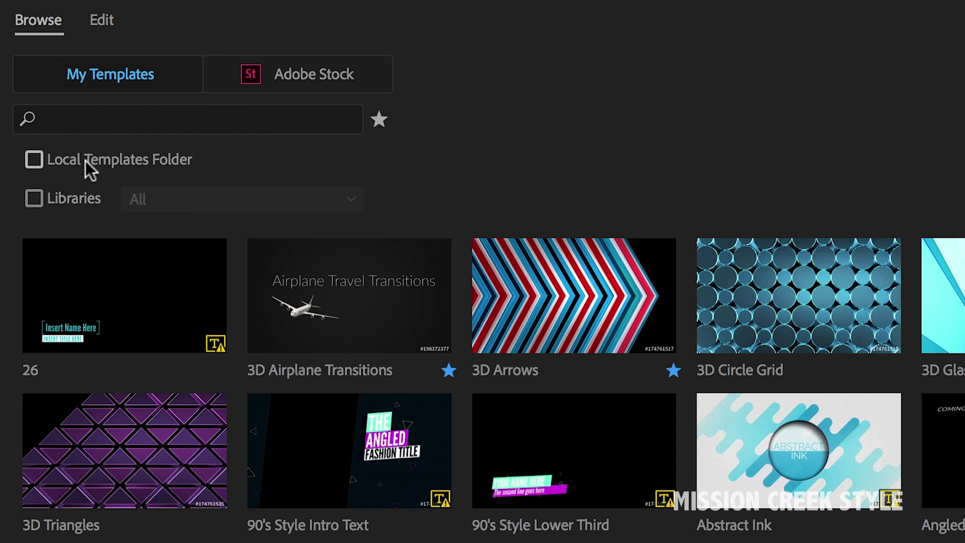
pyautogui.click(34, 199)
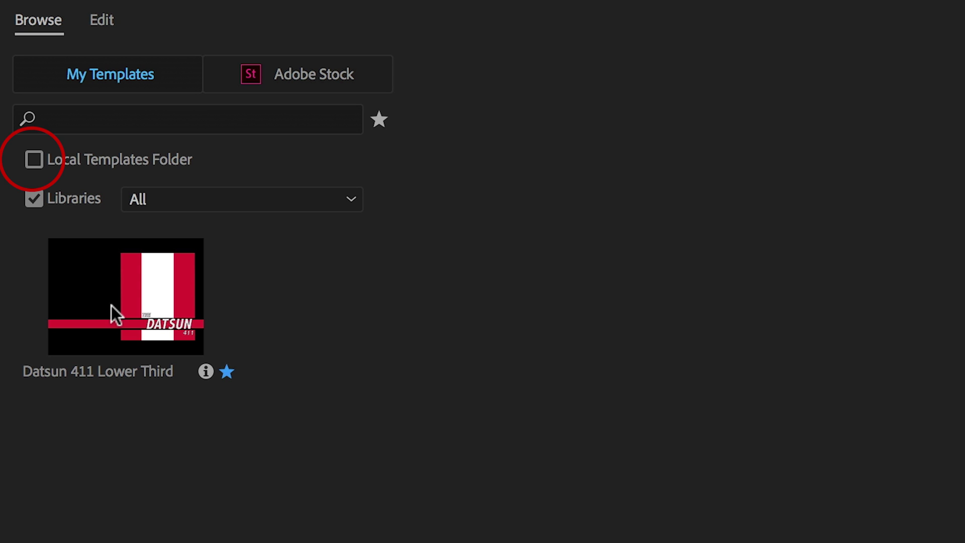
pyautogui.click(32, 200)
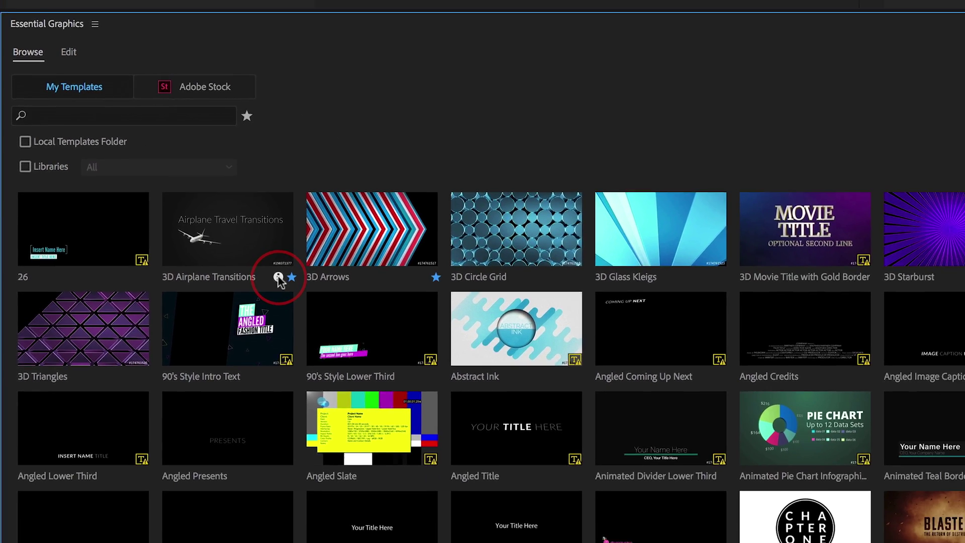
pyautogui.click(427, 370)
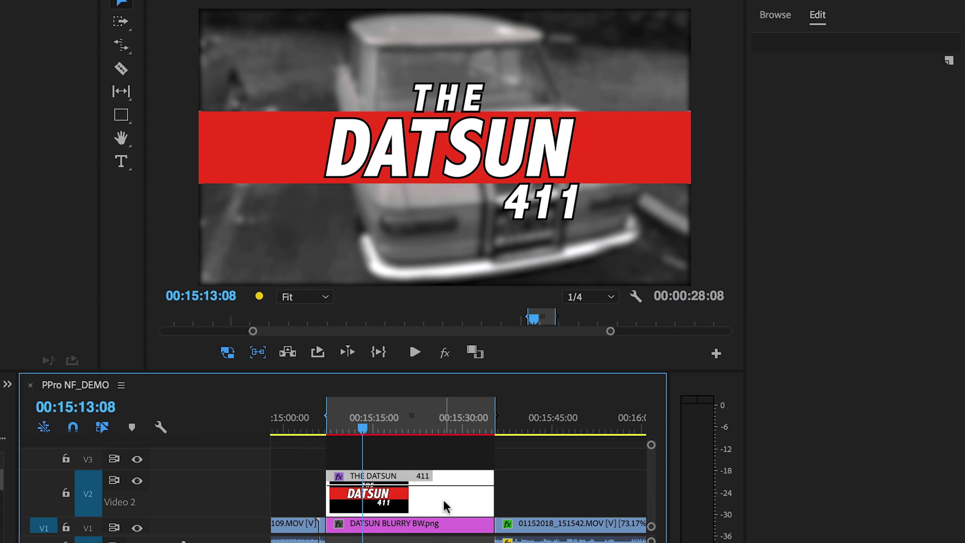
# Select the Datsun title clip and its 'THE DATSUN 411' text layer, then scrub to preview the animation.
pyautogui.click(444, 507)
pyautogui.click(799, 43)
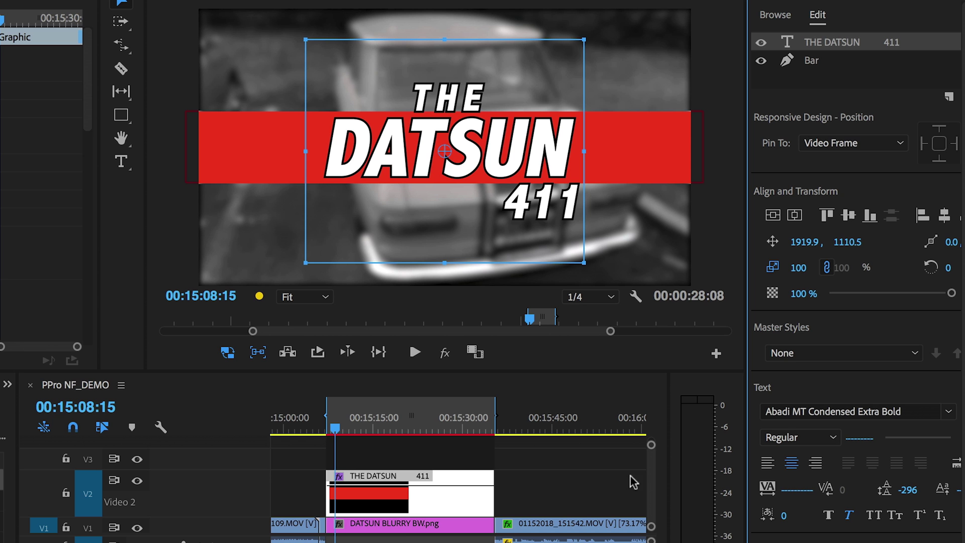
pyautogui.moveTo(335, 434); pyautogui.dragTo(329, 434)
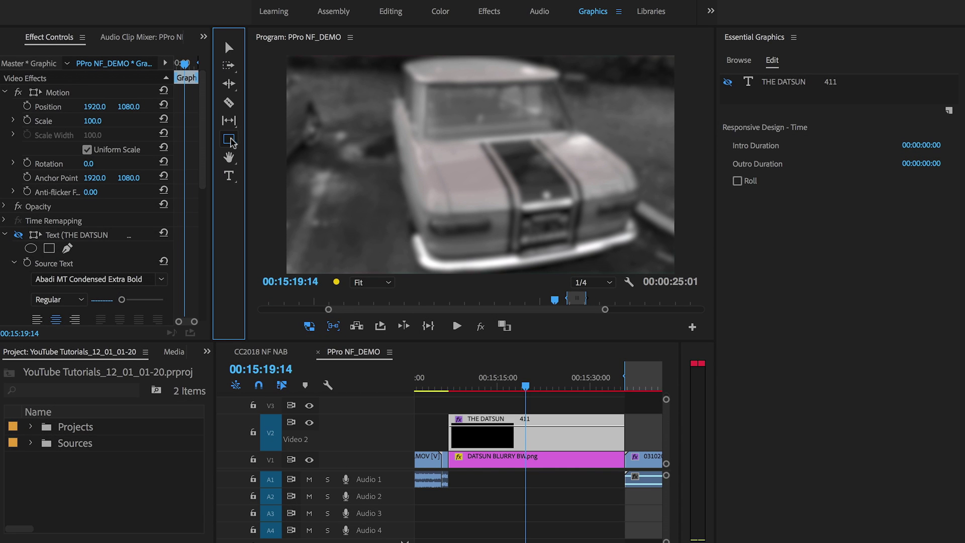
# Draw a wide rectangle bar across the car and give it a Linear Gradient fill.
pyautogui.click(275, 137)
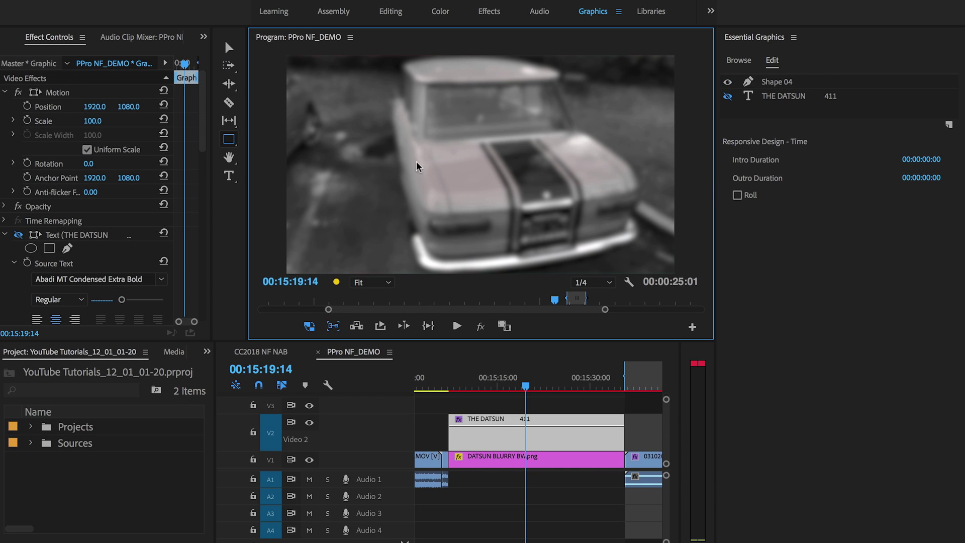
pyautogui.moveTo(639, 186); pyautogui.dragTo(697, 204)
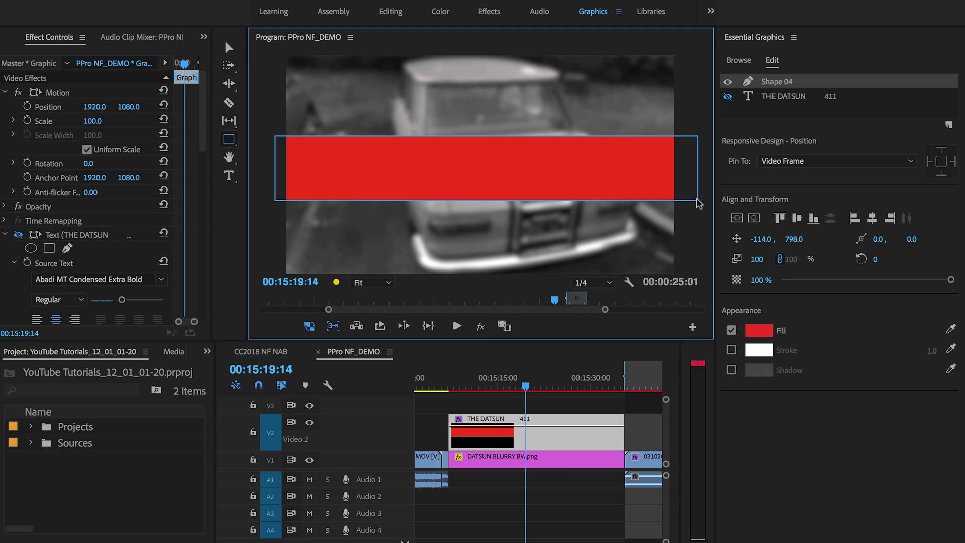
pyautogui.click(760, 330)
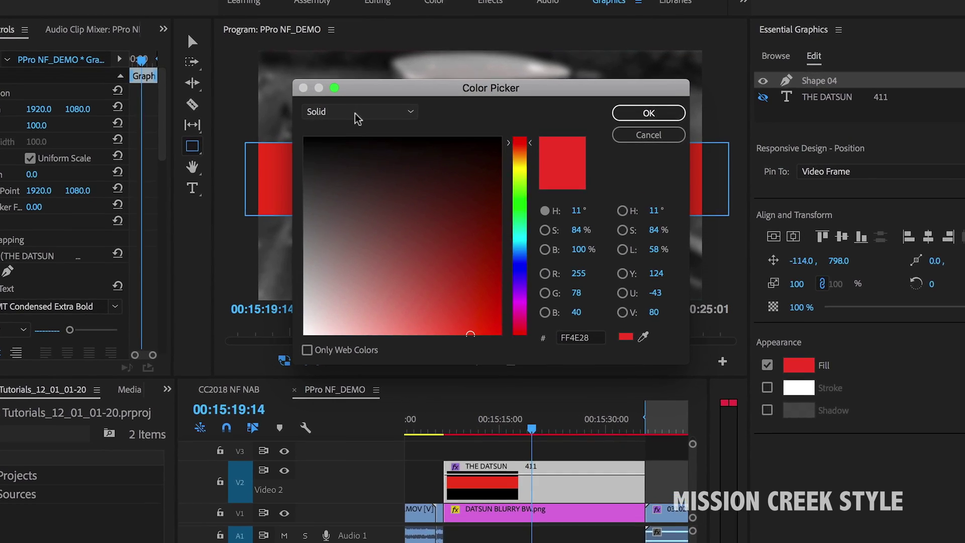
pyautogui.click(355, 114)
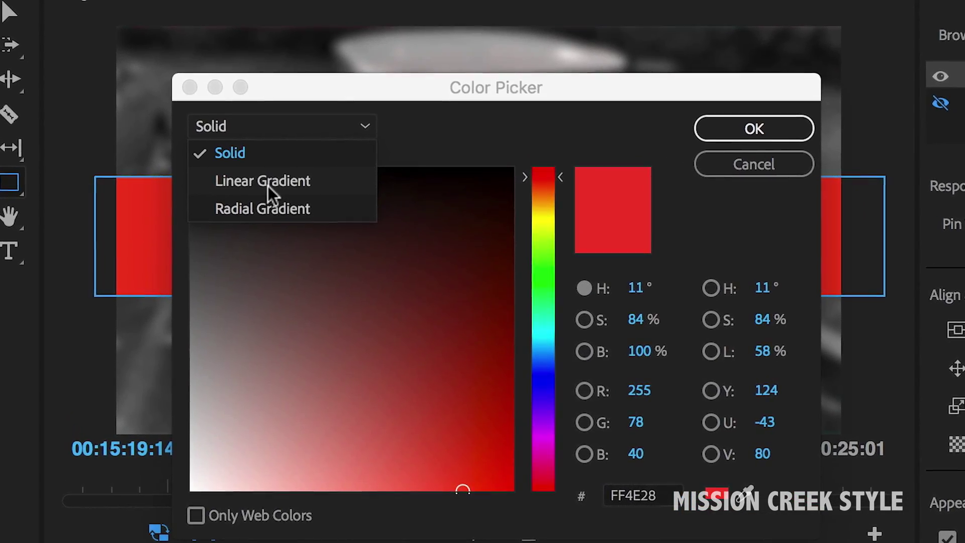
pyautogui.click(267, 186)
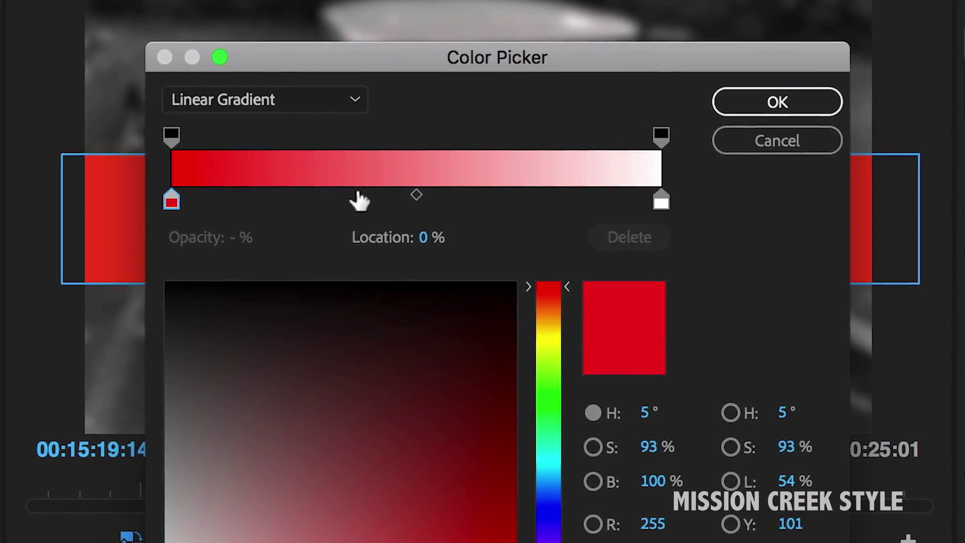
# Add an orange-red colour stop at 67% and a 96% opacity stop at 54%.
pyautogui.click(500, 190)
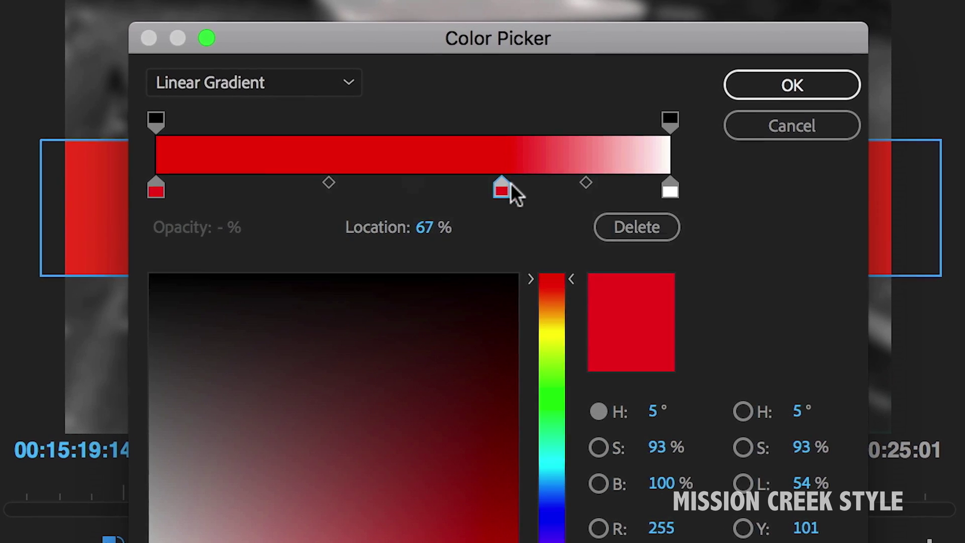
pyautogui.moveTo(572, 286); pyautogui.dragTo(572, 290)
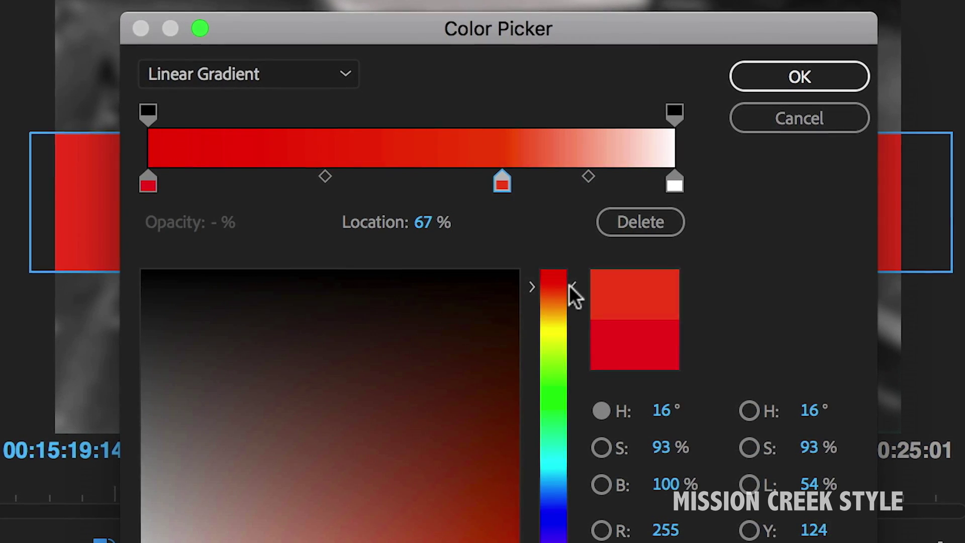
pyautogui.click(433, 111)
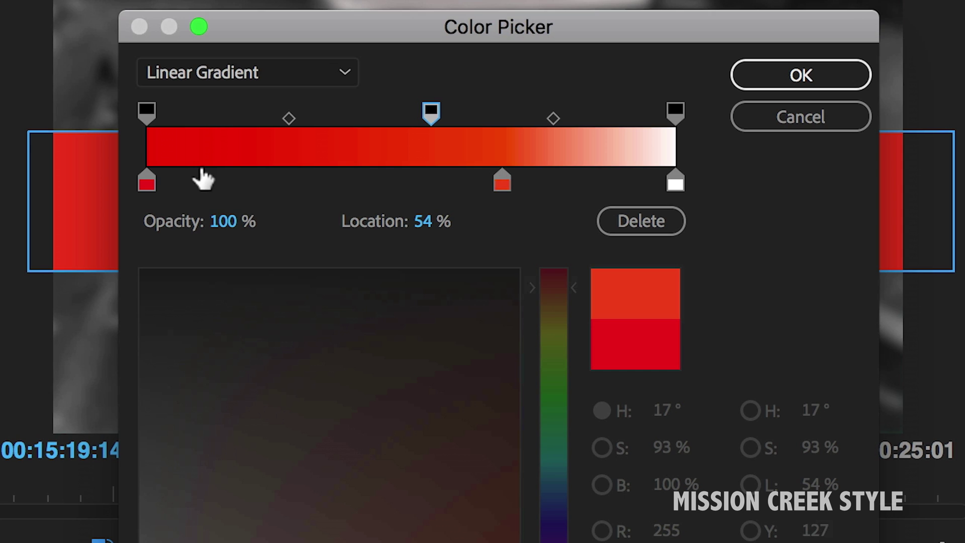
pyautogui.moveTo(226, 221); pyautogui.dragTo(216, 221)
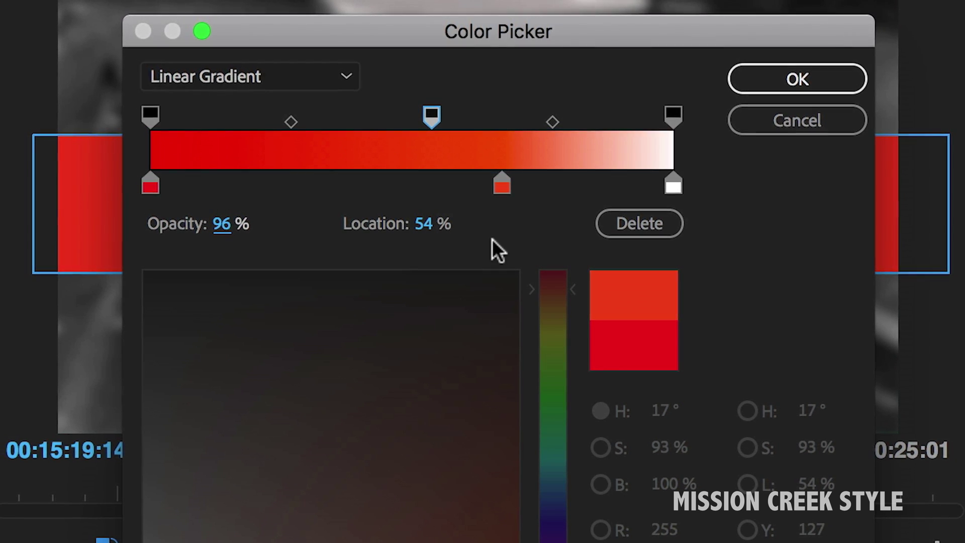
pyautogui.click(780, 78)
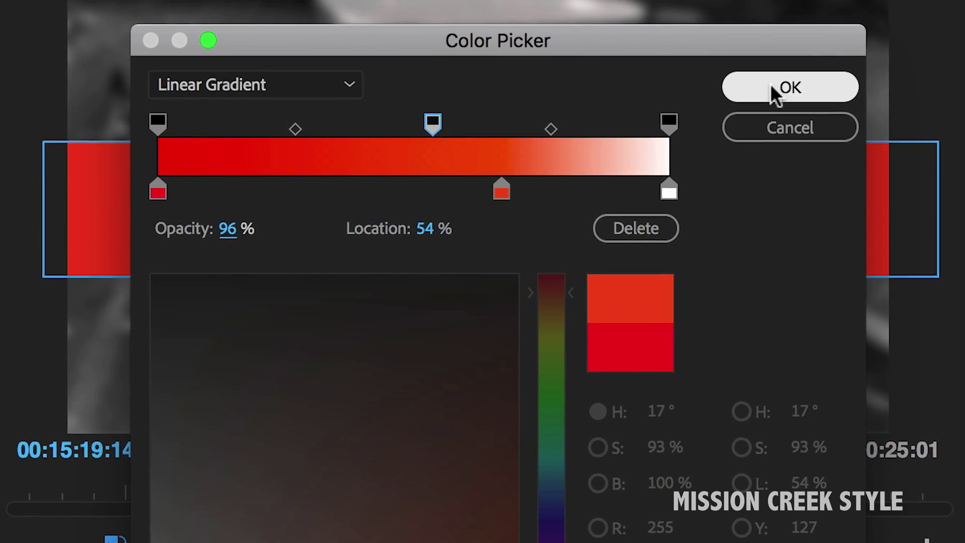
# Apply the gradient fill to the bar and drag the gradient's start toward the bar's left edge.
pyautogui.click(776, 91)
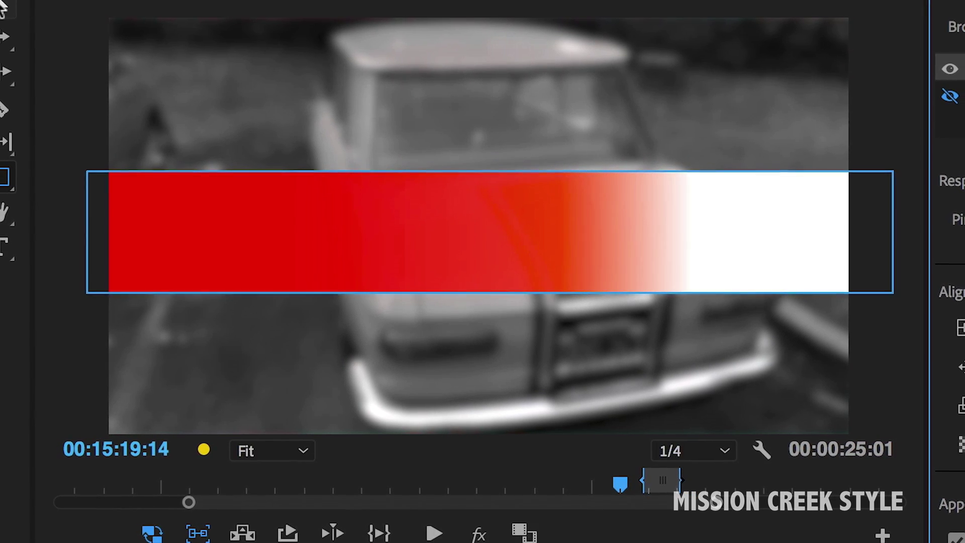
pyautogui.click(323, 239)
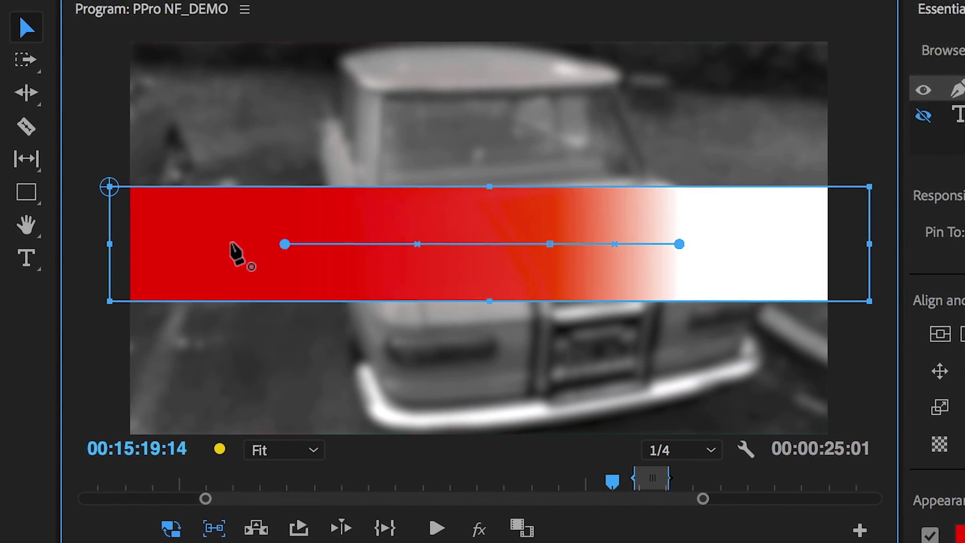
pyautogui.moveTo(236, 255); pyautogui.dragTo(154, 256)
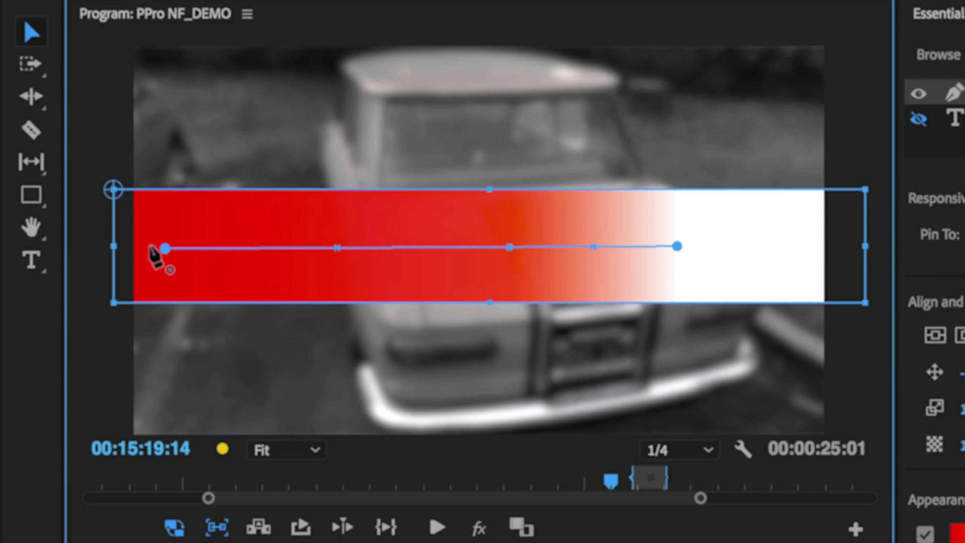